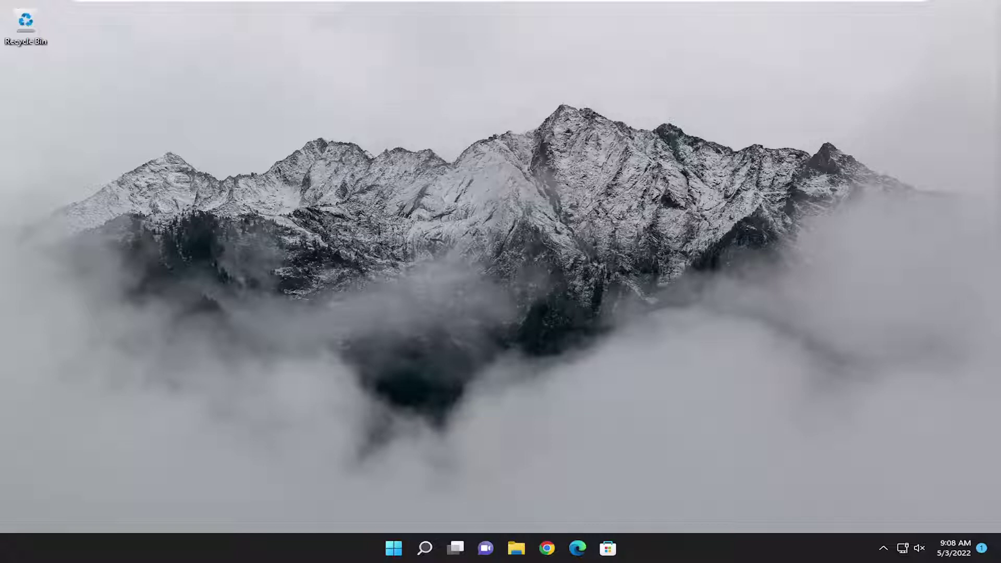
Step: Search Windows for 'troubleshoot' and open the System > Troubleshoot settings result
click(425, 546)
text(troubl)
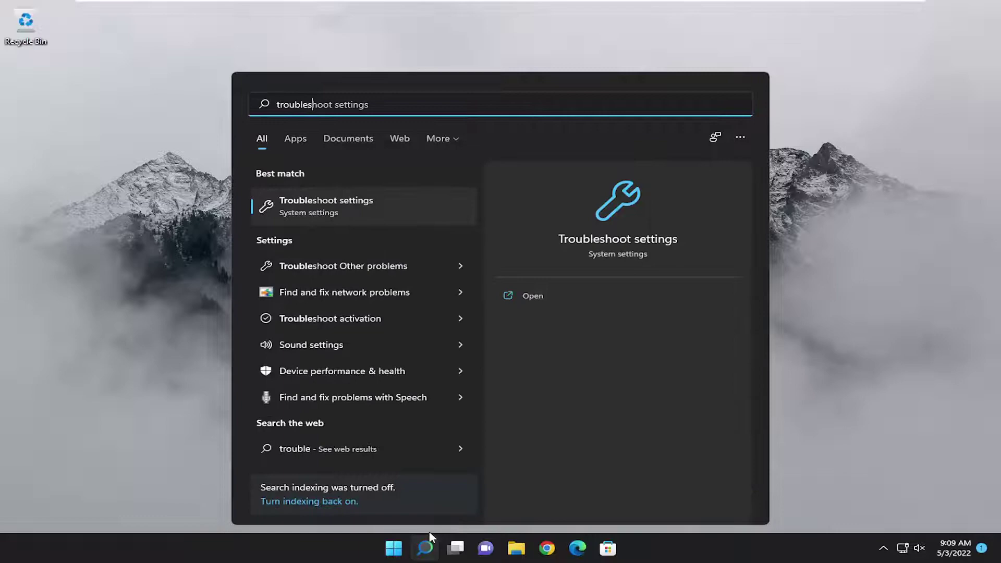
text(eshoot)
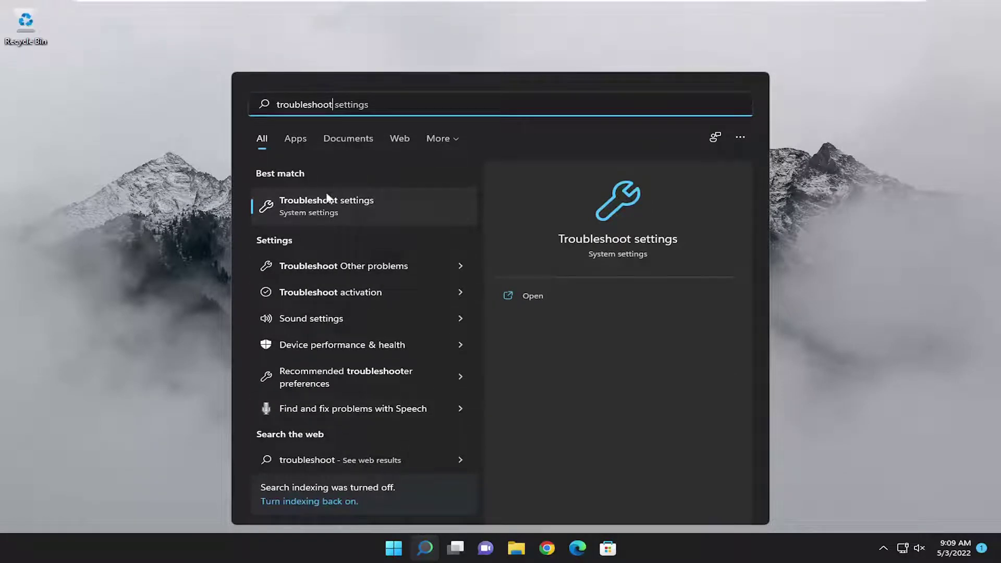
click(332, 205)
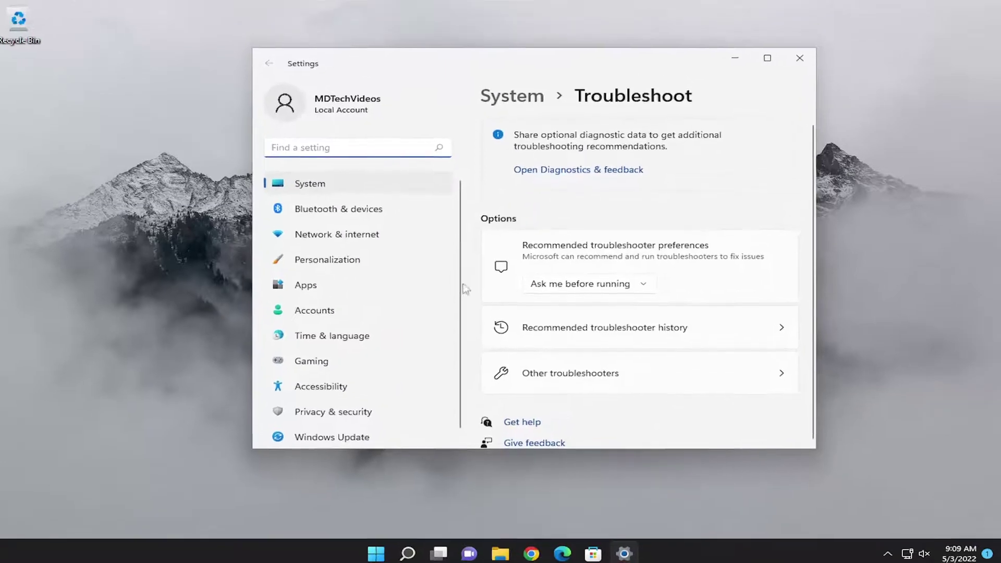
Step: Run the Windows Update troubleshooter under Other troubleshooters and close its results
click(629, 427)
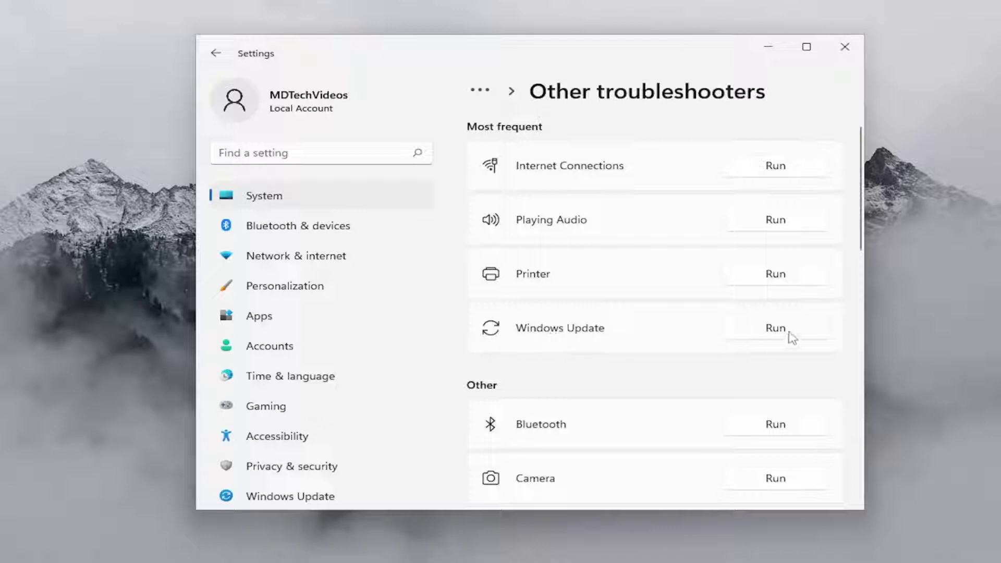
click(773, 329)
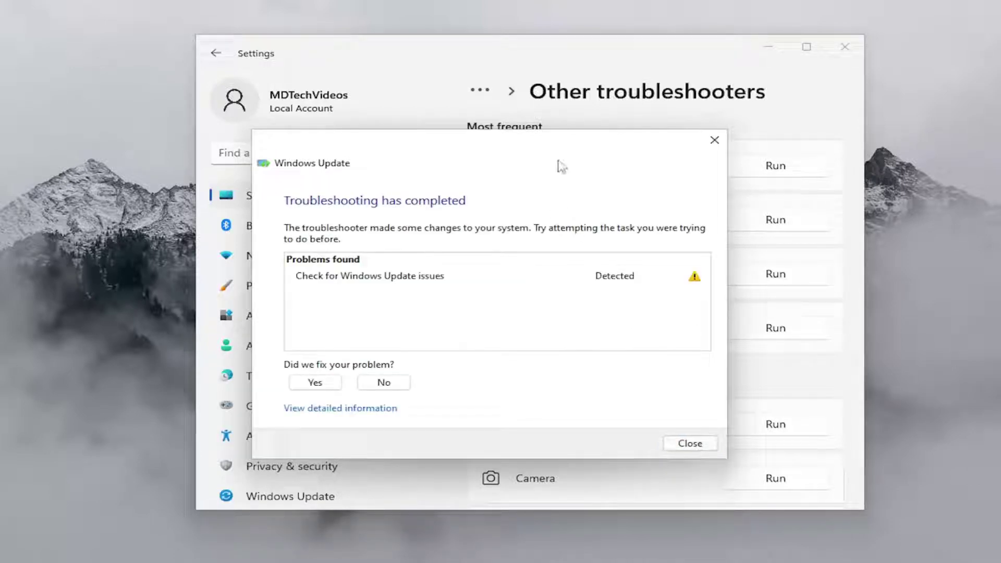
click(686, 432)
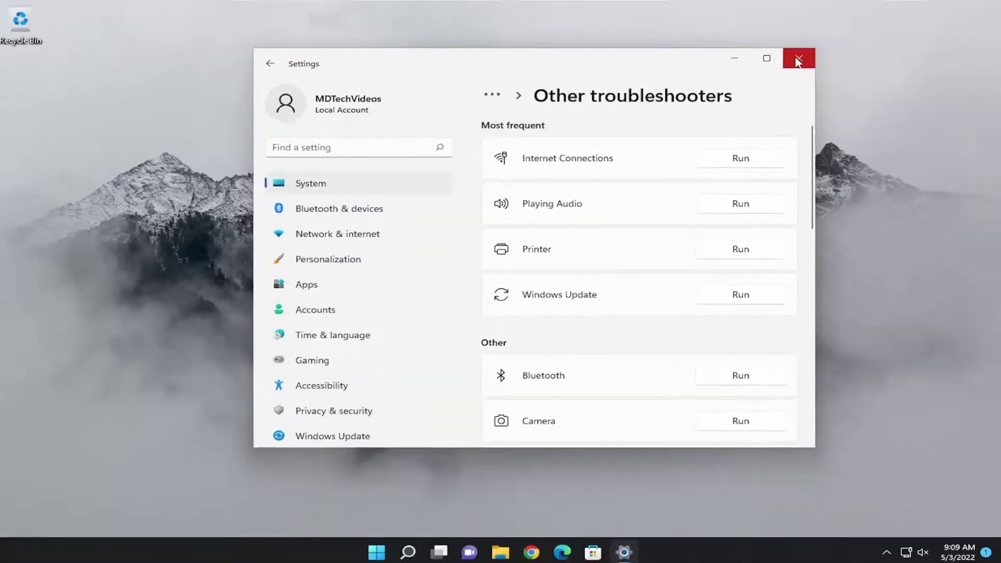
Step: Close the Settings window, leaving the empty desktop
click(793, 58)
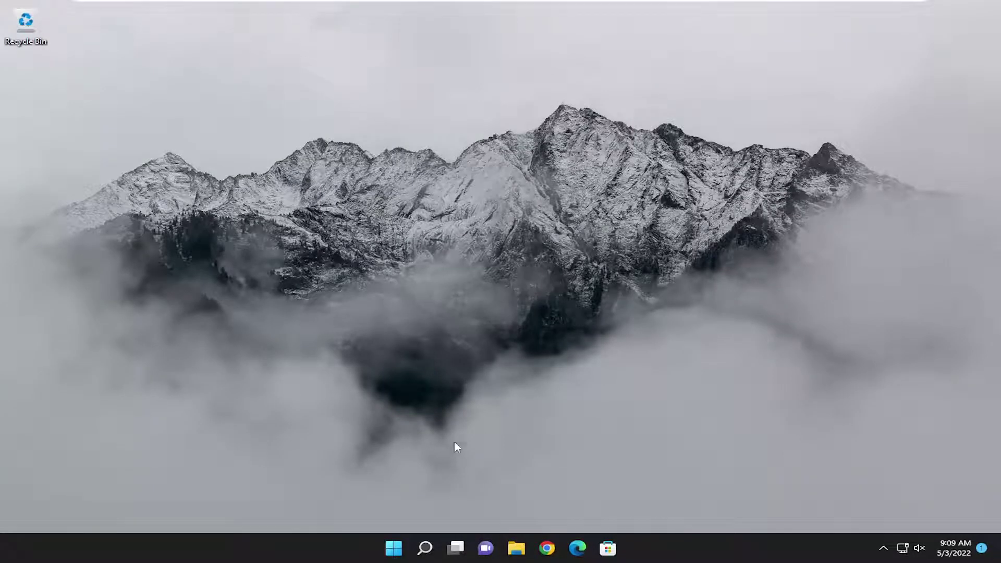
Step: Launch Command Prompt from a 'cmd' search as administrator, approving the UAC prompt
click(426, 548)
text(cm)
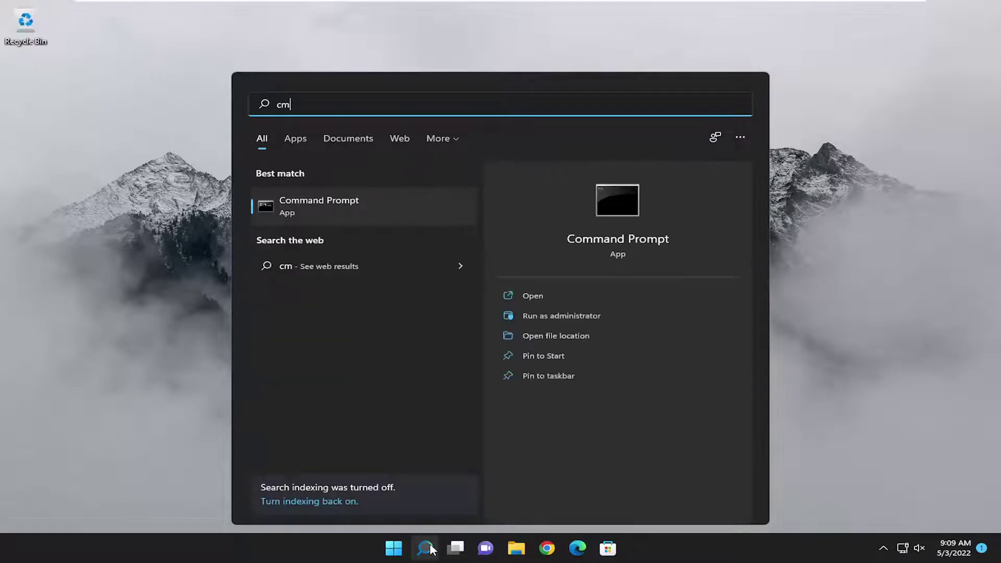
text(d)
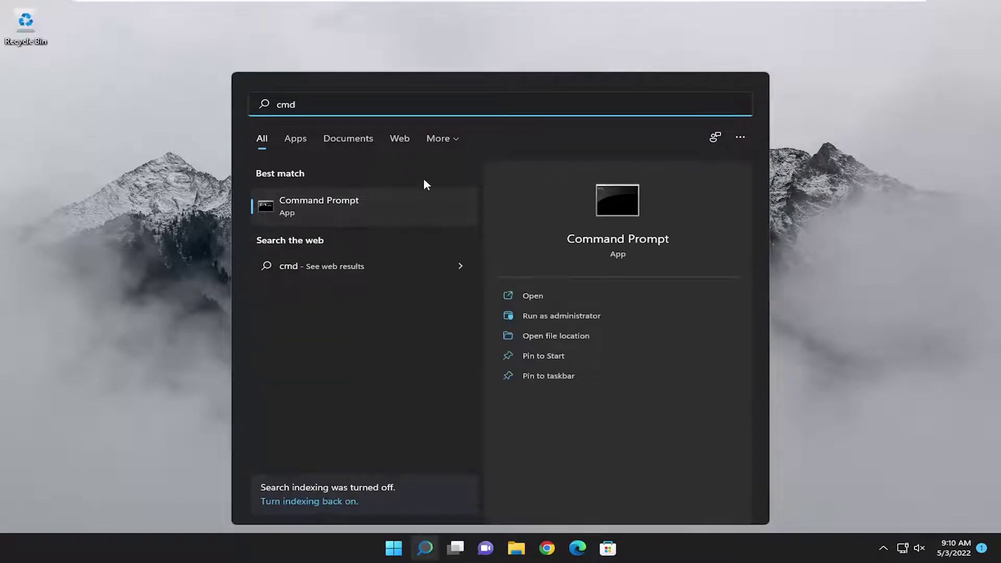
right_click(309, 208)
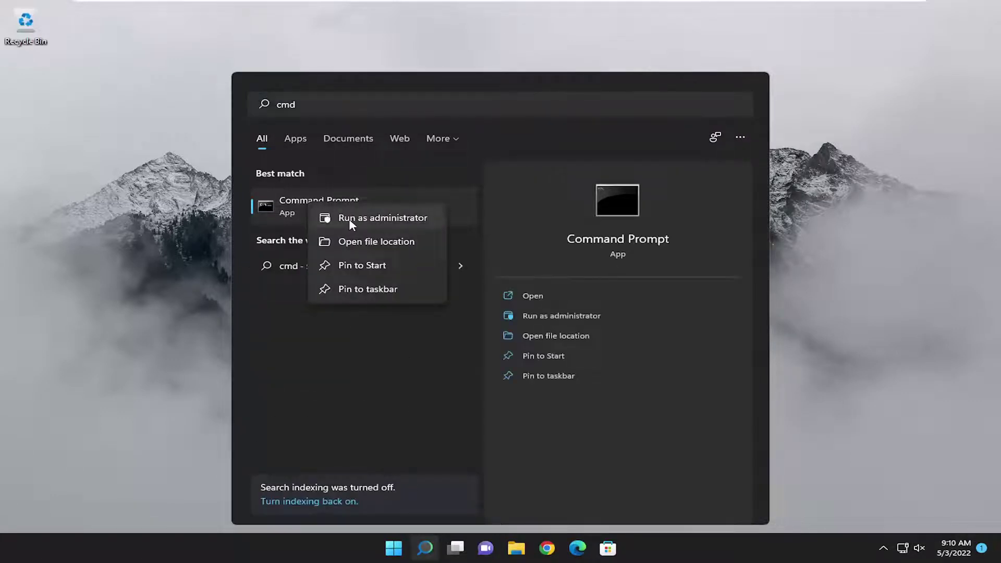
click(368, 219)
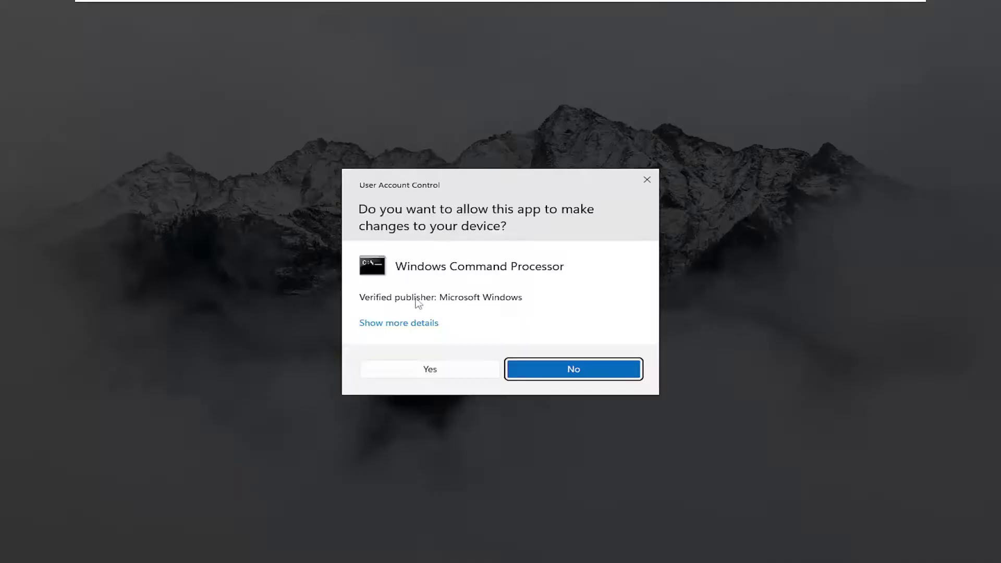
click(420, 371)
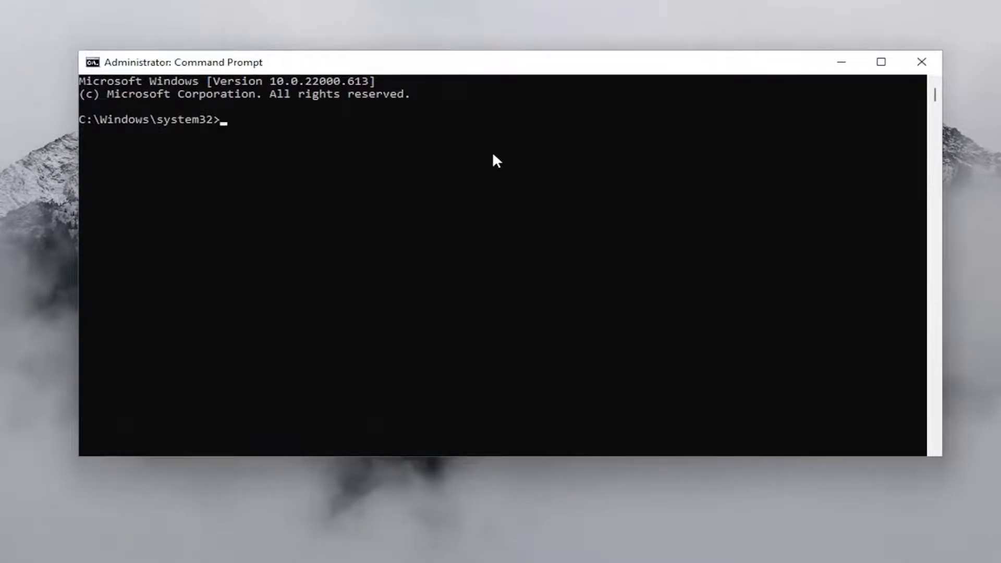
Step: Run sfc /scannow in the elevated Command Prompt
text(sfc)
text( /scannow)
key(Return)
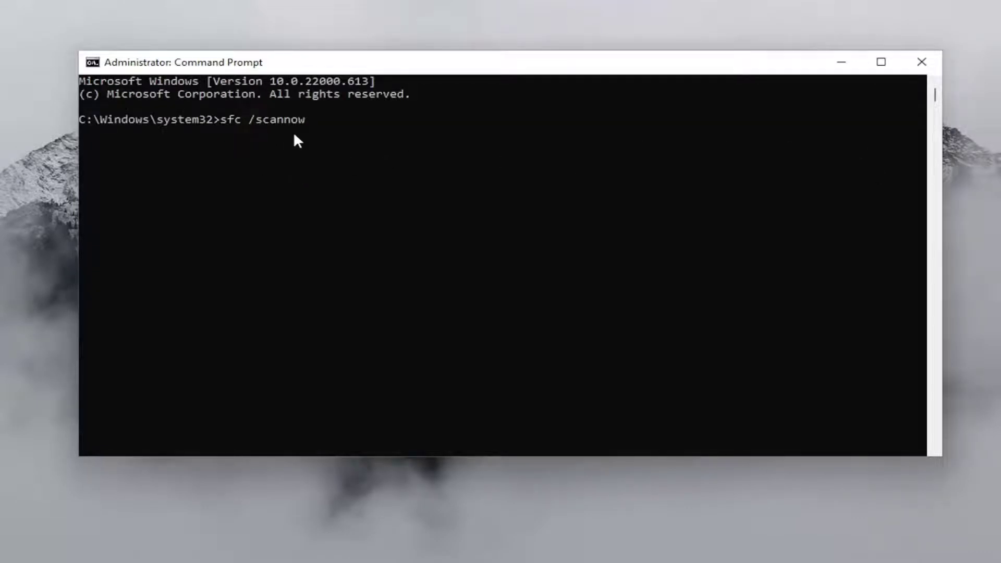
key(Return)
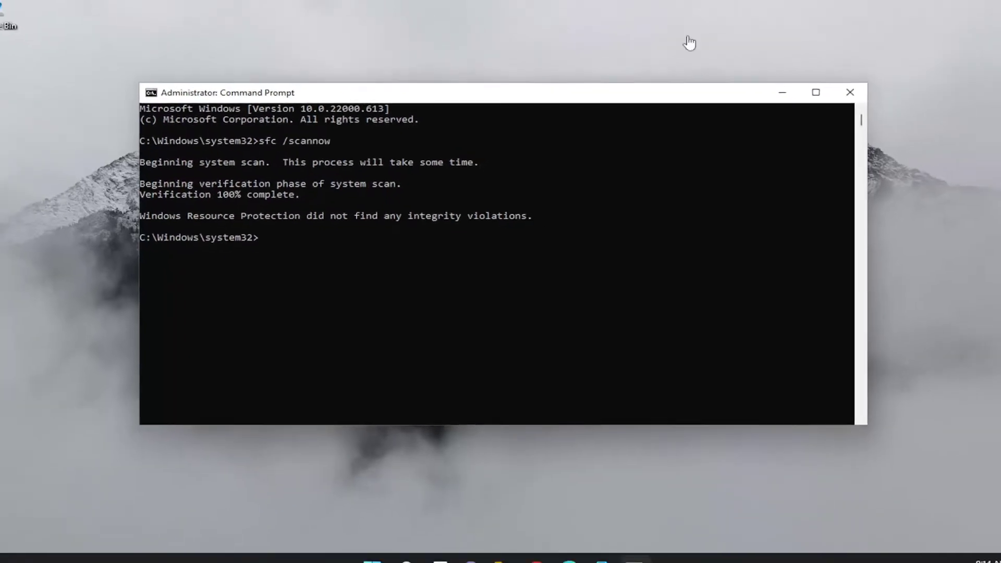
Step: Close Command Prompt and restart the PC from the Start button's right-click menu
click(825, 104)
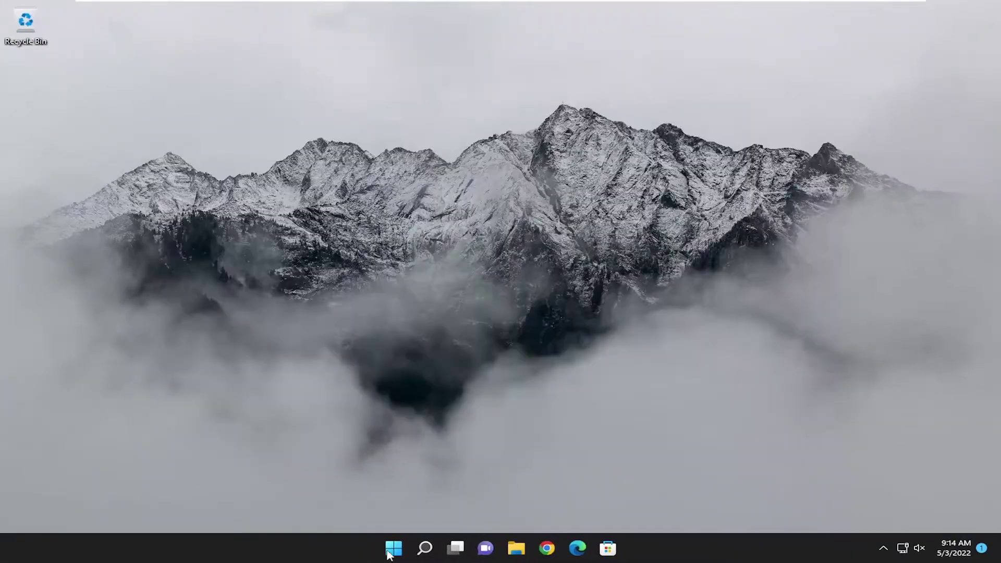
right_click(393, 548)
click(496, 518)
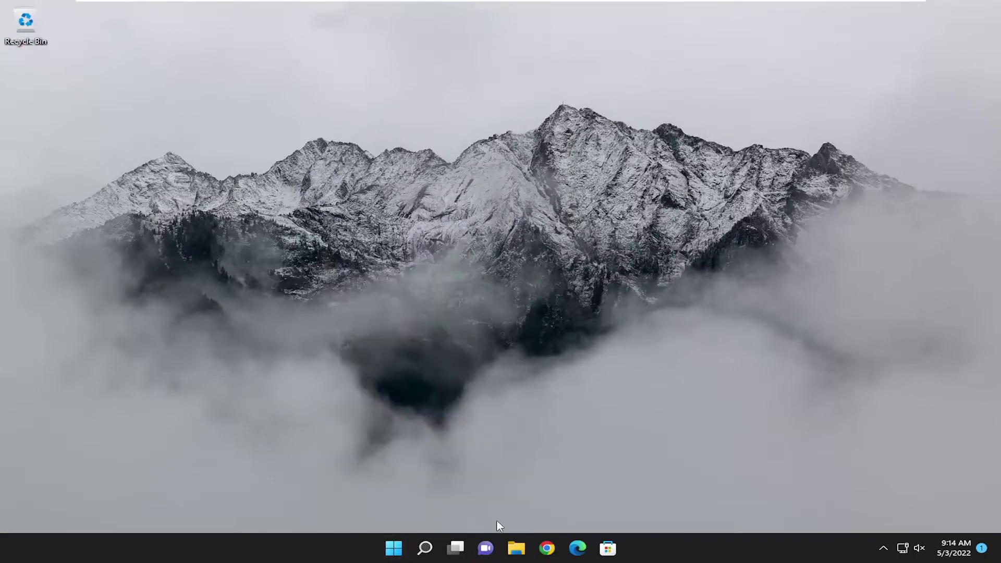